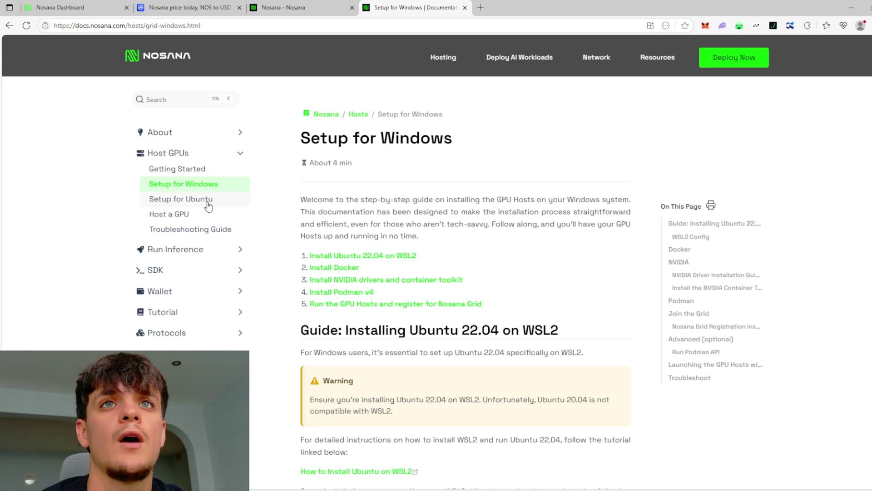
{"action": "left_click", "coordinate": [175, 204]}
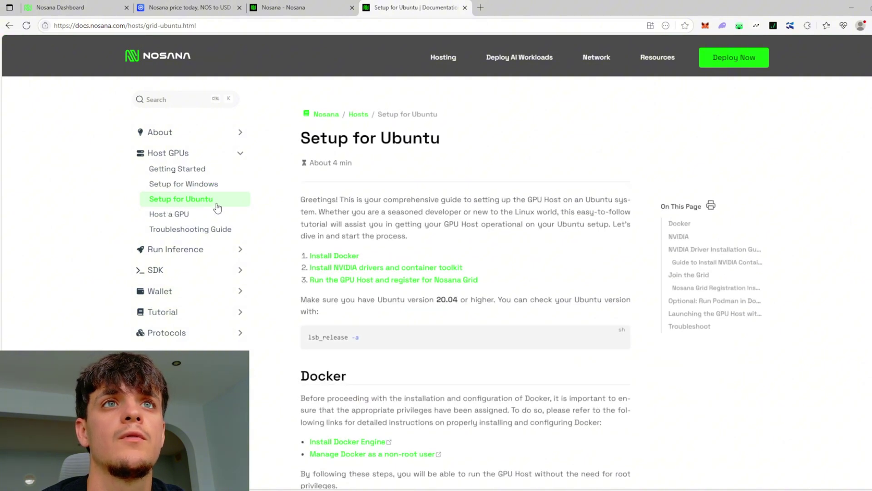
{"action": "scroll", "coordinate": [418, 257], "scroll_direction": "down", "scroll_amount": 4}
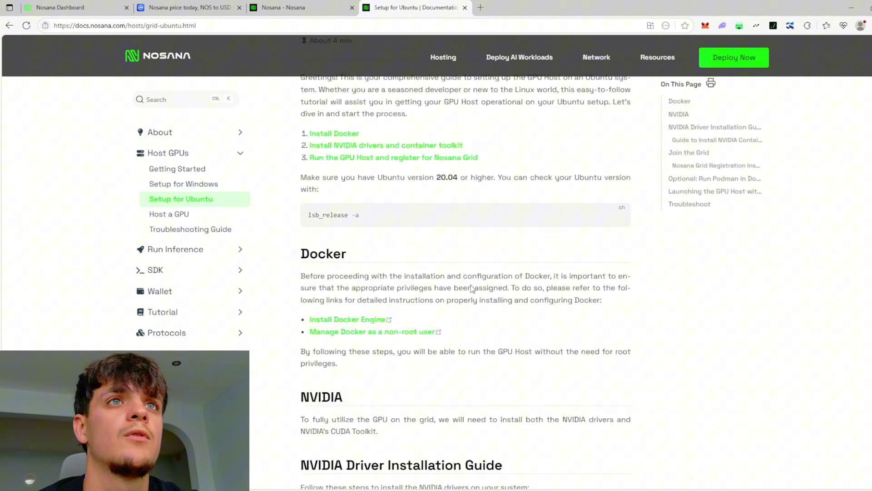
{"action": "scroll", "coordinate": [482, 266], "scroll_direction": "up", "scroll_amount": 4}
{"action": "left_click", "coordinate": [178, 185]}
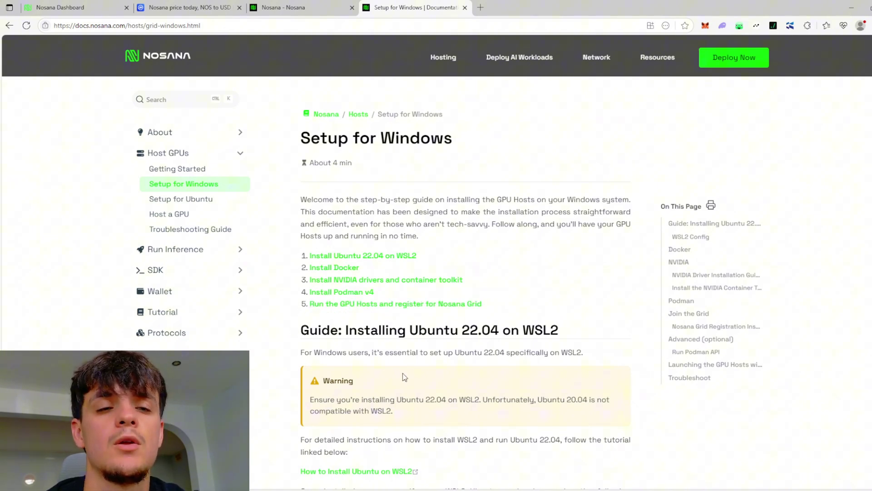
- Jump to the Install Ubuntu 22.04 on WSL2 step of the Windows guide
{"action": "scroll", "coordinate": [405, 377], "scroll_direction": "down", "scroll_amount": 15}
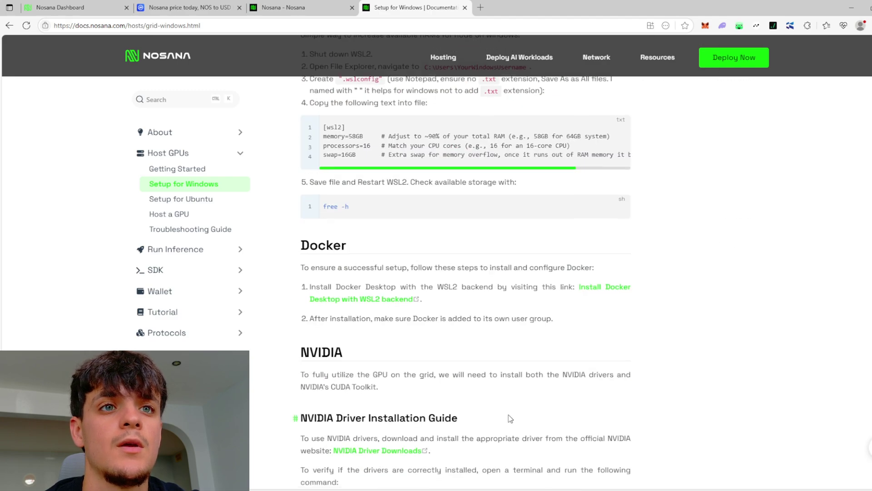
{"action": "scroll", "coordinate": [510, 415], "scroll_direction": "up", "scroll_amount": 15}
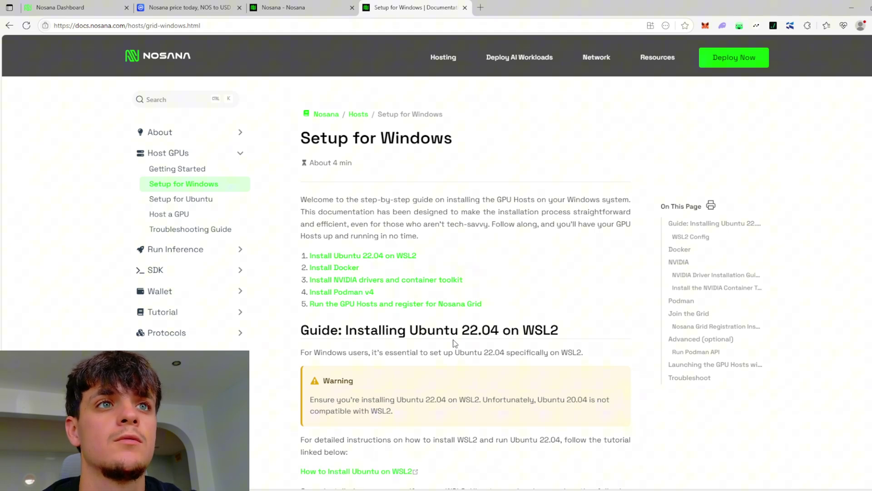
{"action": "scroll", "coordinate": [519, 361], "scroll_direction": "down", "scroll_amount": 3}
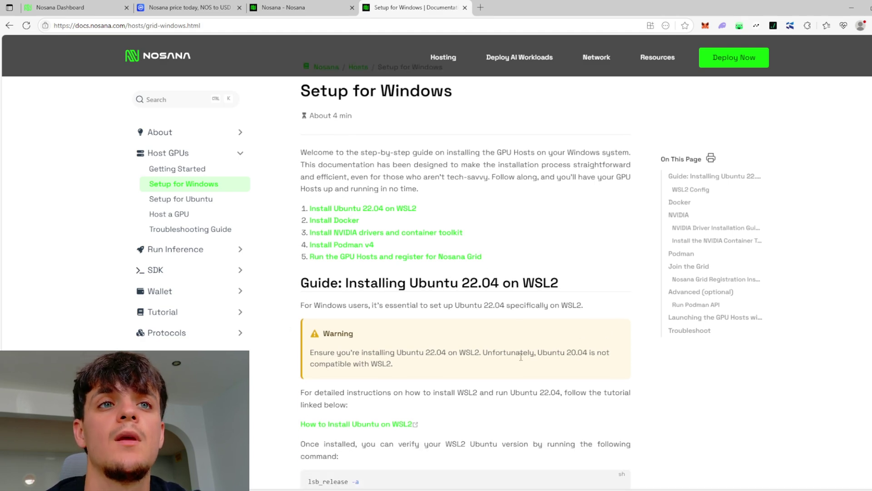
{"action": "scroll", "coordinate": [519, 361], "scroll_direction": "up", "scroll_amount": 3}
{"action": "left_click", "coordinate": [318, 255]}
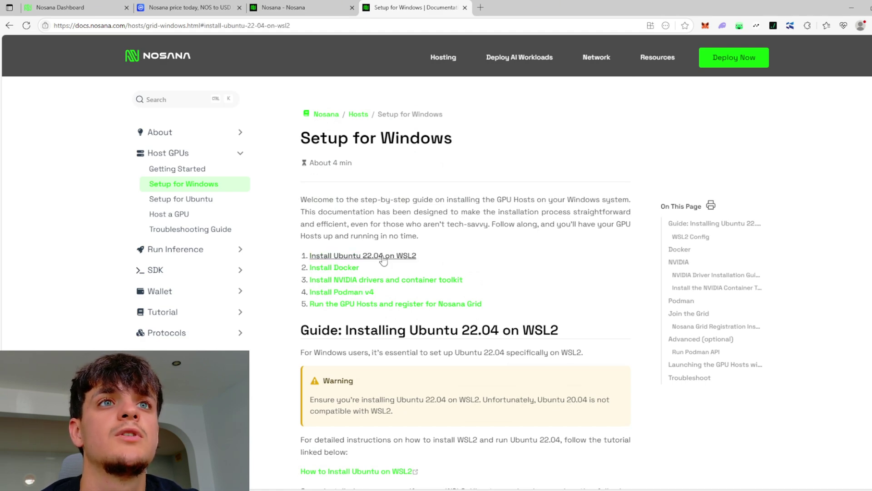
- Scroll to WSL2 Config and copy the sample [wsl2] .wslconfig settings
{"action": "scroll", "coordinate": [382, 257], "scroll_direction": "down", "scroll_amount": 10}
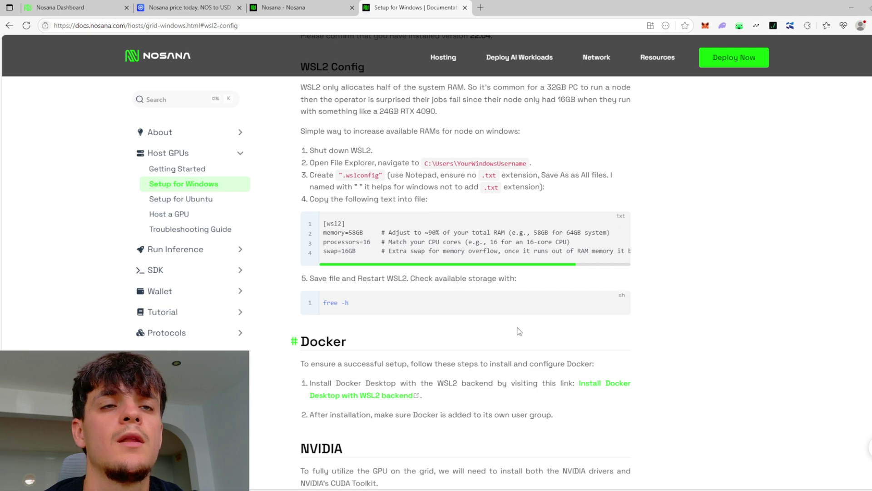
{"action": "scroll", "coordinate": [449, 323], "scroll_direction": "up", "scroll_amount": 5}
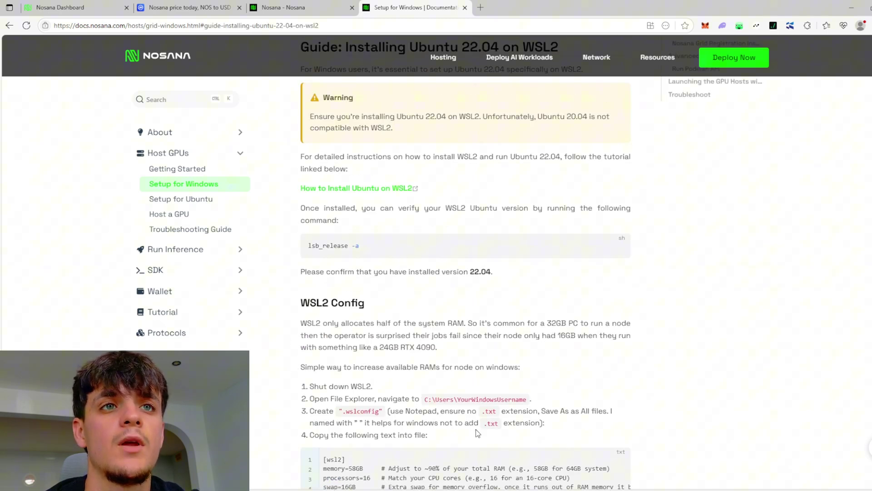
{"action": "scroll", "coordinate": [476, 428], "scroll_direction": "down", "scroll_amount": 2}
{"action": "scroll", "coordinate": [450, 420], "scroll_direction": "up", "scroll_amount": 8}
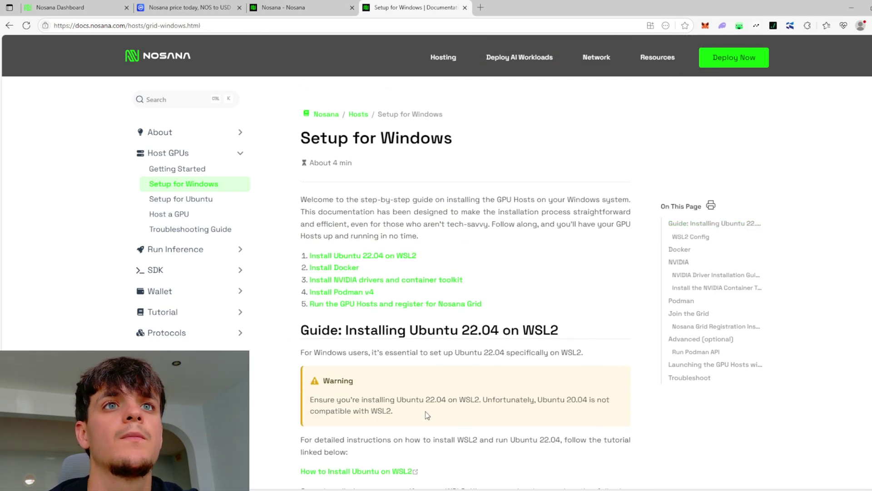
{"action": "scroll", "coordinate": [425, 411], "scroll_direction": "down", "scroll_amount": 5}
{"action": "scroll", "coordinate": [391, 295], "scroll_direction": "up", "scroll_amount": 4}
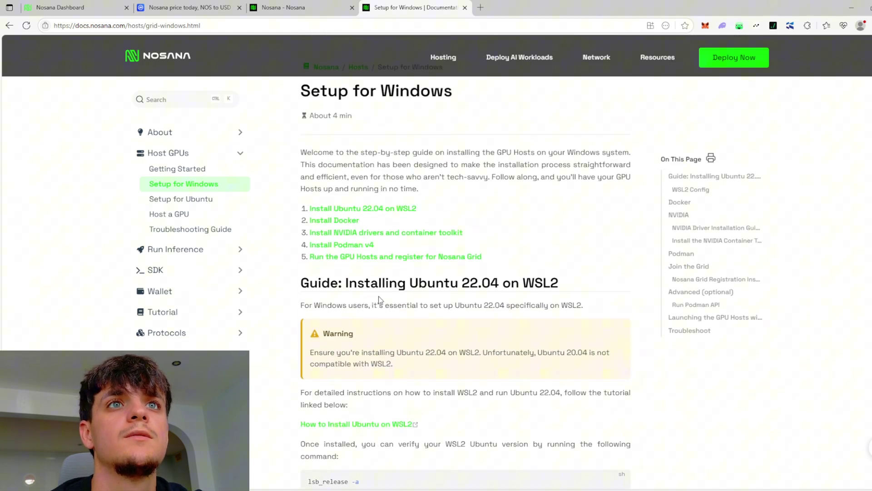
{"action": "scroll", "coordinate": [401, 413], "scroll_direction": "down", "scroll_amount": 5}
{"action": "scroll", "coordinate": [402, 413], "scroll_direction": "up", "scroll_amount": 5}
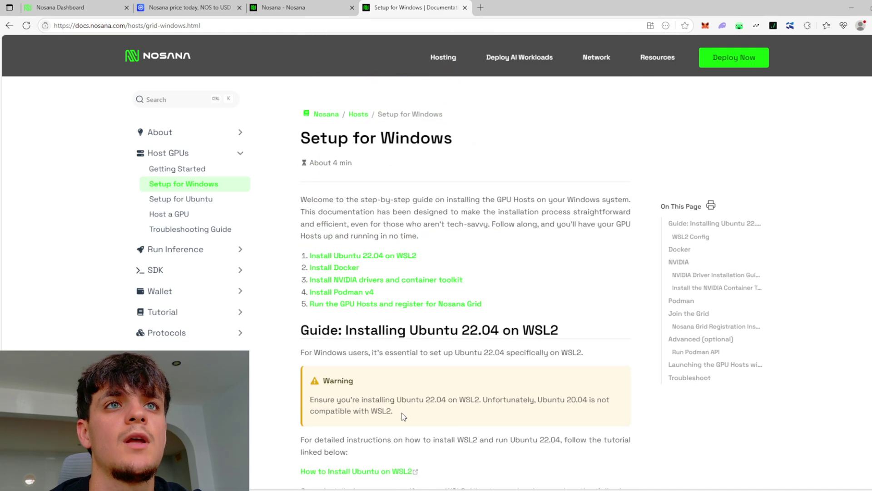
{"action": "scroll", "coordinate": [324, 294], "scroll_direction": "down", "scroll_amount": 5}
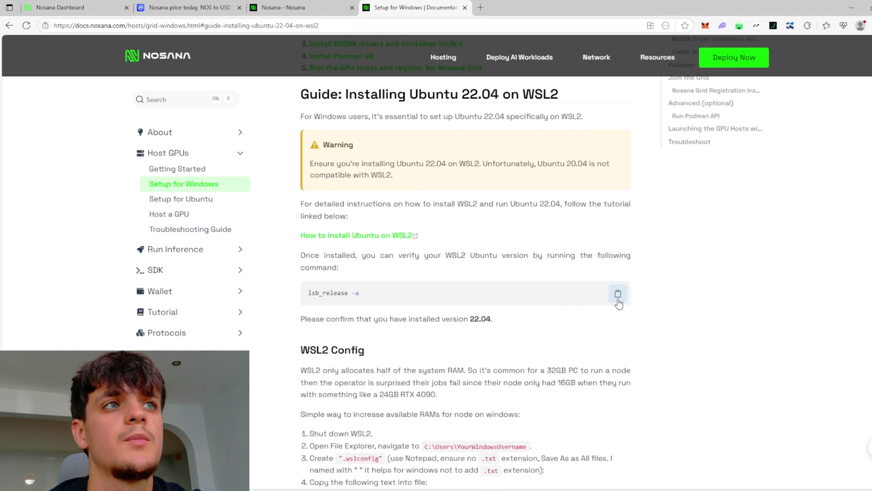
{"action": "scroll", "coordinate": [619, 304], "scroll_direction": "down", "scroll_amount": 5}
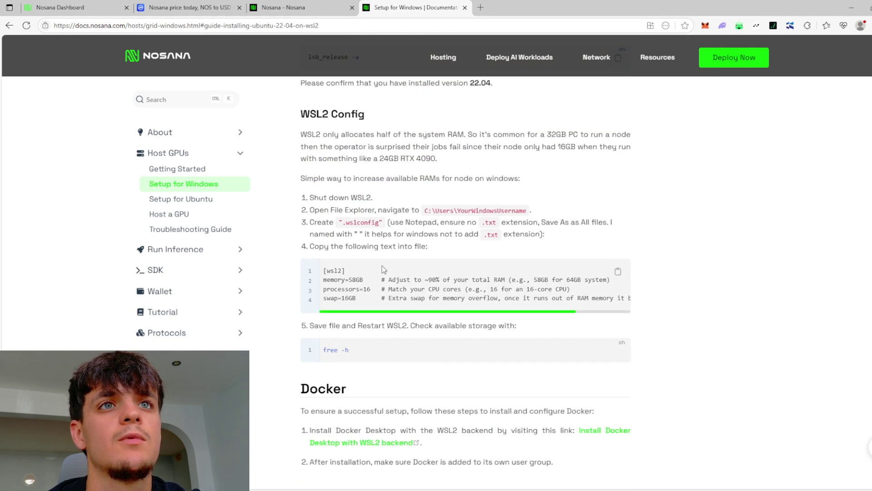
{"action": "left_click", "coordinate": [618, 273]}
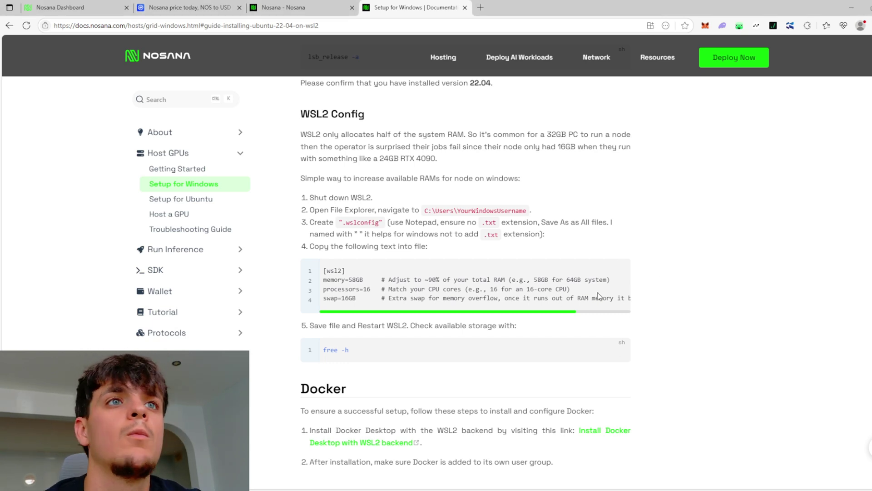
- Scroll down to the Docker and NVIDIA driver sections of the guide
{"action": "scroll", "coordinate": [560, 301], "scroll_direction": "up", "scroll_amount": 8}
{"action": "scroll", "coordinate": [564, 329], "scroll_direction": "down", "scroll_amount": 3}
{"action": "scroll", "coordinate": [556, 338], "scroll_direction": "down", "scroll_amount": 7}
{"action": "scroll", "coordinate": [482, 262], "scroll_direction": "down", "scroll_amount": 4}
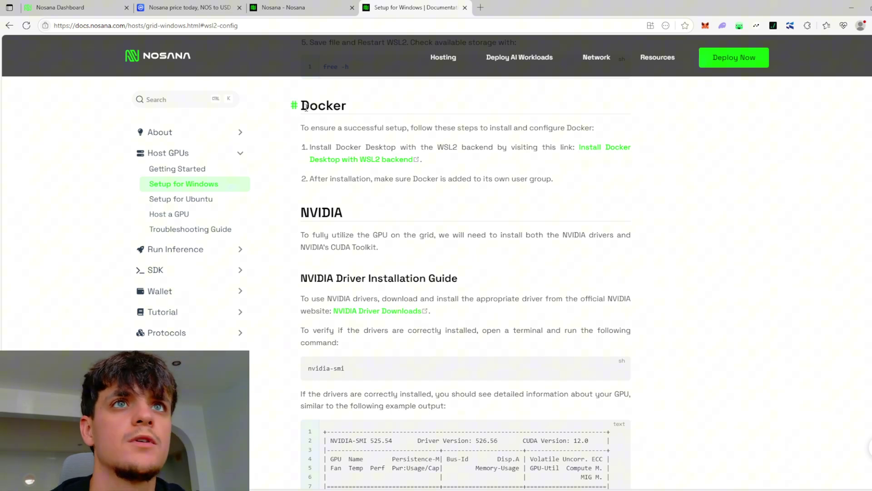
- Highlight the Docker heading, then scroll to the 'Install Docker Desktop with WSL2 backend' link
{"action": "left_click_drag", "start_coordinate": [305, 107], "coordinate": [356, 114]}
{"action": "left_click", "coordinate": [614, 194]}
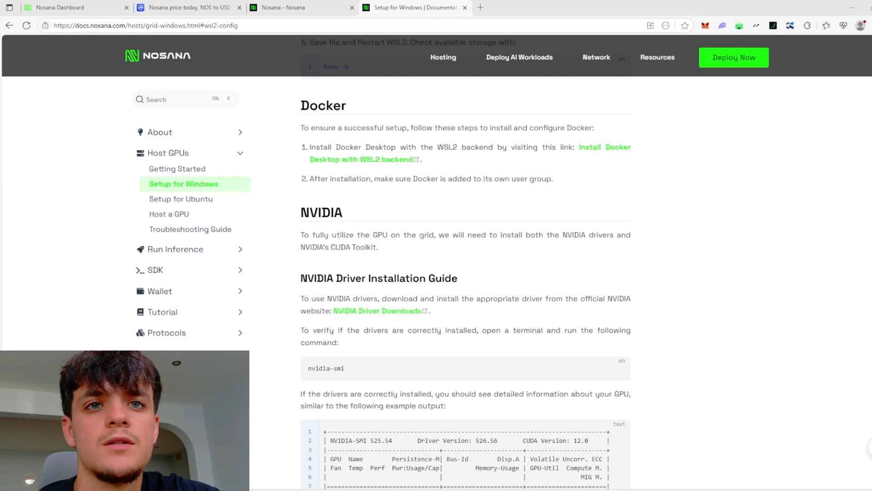
{"action": "scroll", "coordinate": [447, 294], "scroll_direction": "down", "scroll_amount": 1}
{"action": "scroll", "coordinate": [447, 295], "scroll_direction": "down", "scroll_amount": 1}
{"action": "scroll", "coordinate": [400, 283], "scroll_direction": "up", "scroll_amount": 10}
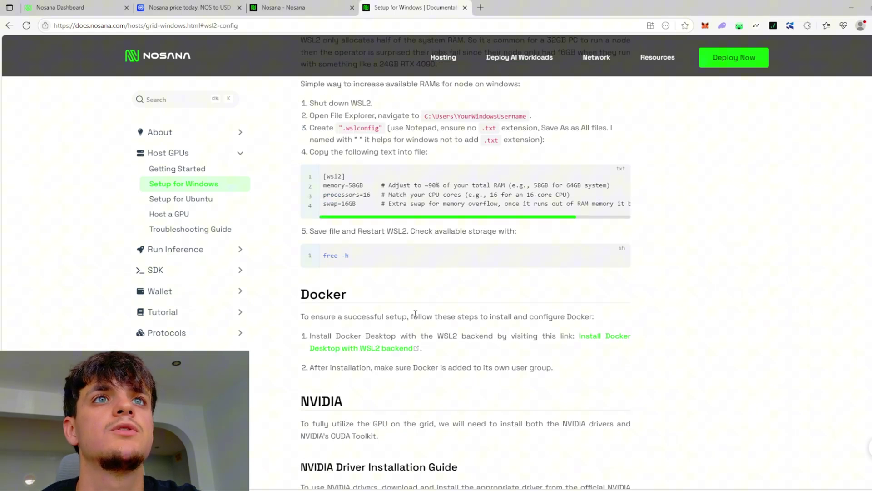
{"action": "scroll", "coordinate": [500, 291], "scroll_direction": "down", "scroll_amount": 3}
- Open Docker Desktop's WSL2 install instructions page, then close that Docker Docs tab
{"action": "left_click", "coordinate": [604, 288]}
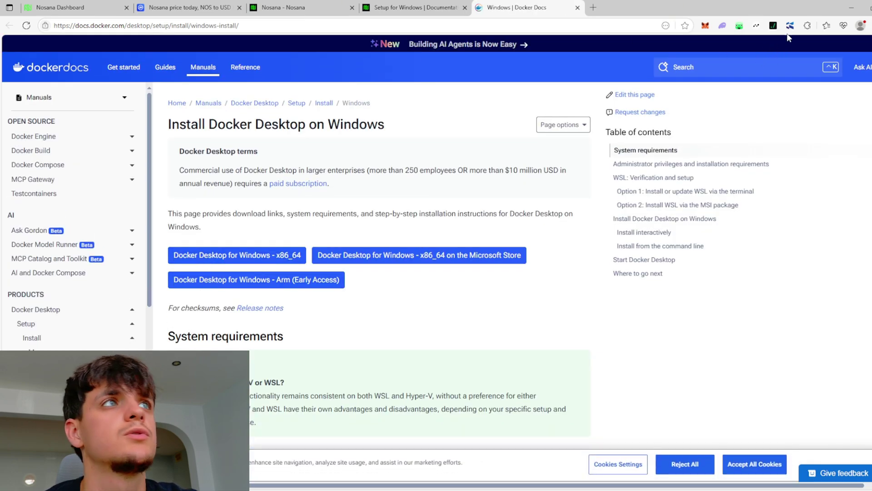
{"action": "left_click", "coordinate": [577, 7]}
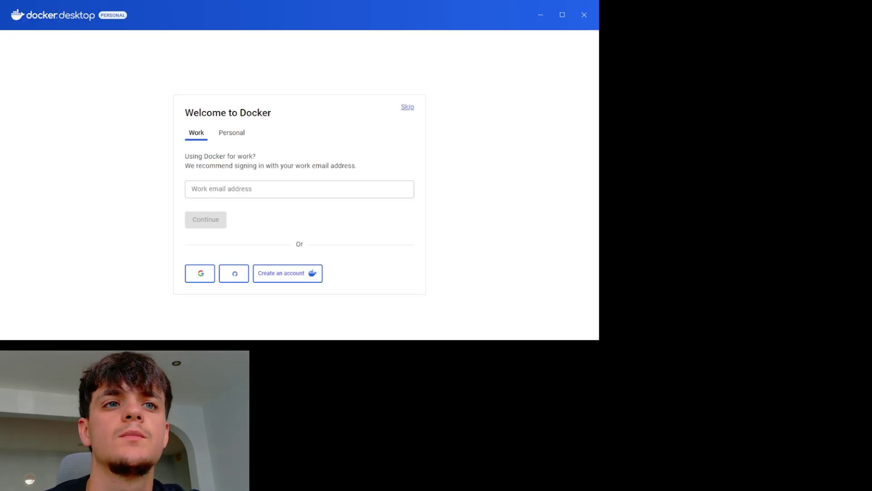
- Skip the Docker sign-in card and the Welcome Survey
{"action": "left_click", "coordinate": [407, 109]}
{"action": "left_click", "coordinate": [401, 84]}
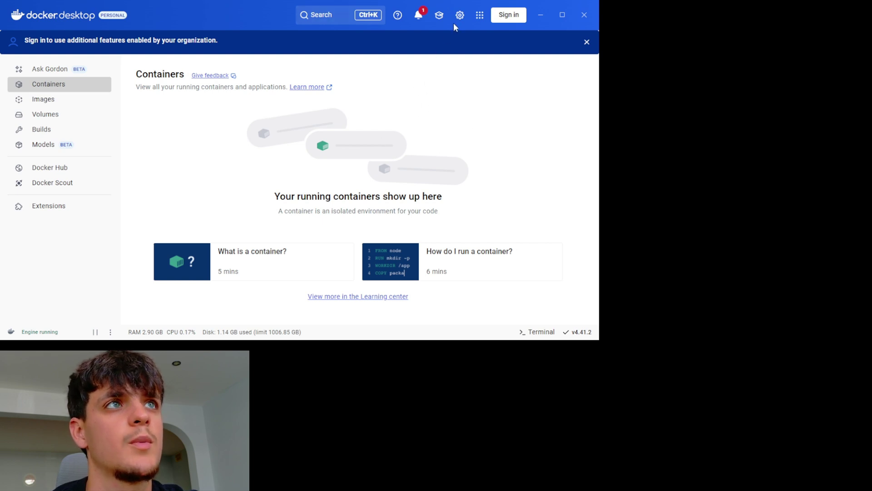
- Inspect Resources > WSL integration, toggle Ubuntu-22.04, cancel without saving, and close Docker Desktop
{"action": "left_click", "coordinate": [461, 17]}
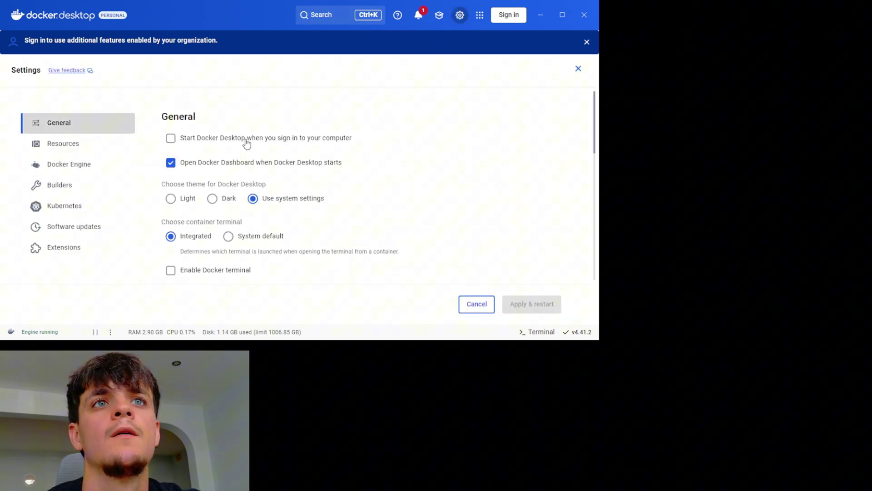
{"action": "left_click", "coordinate": [85, 146]}
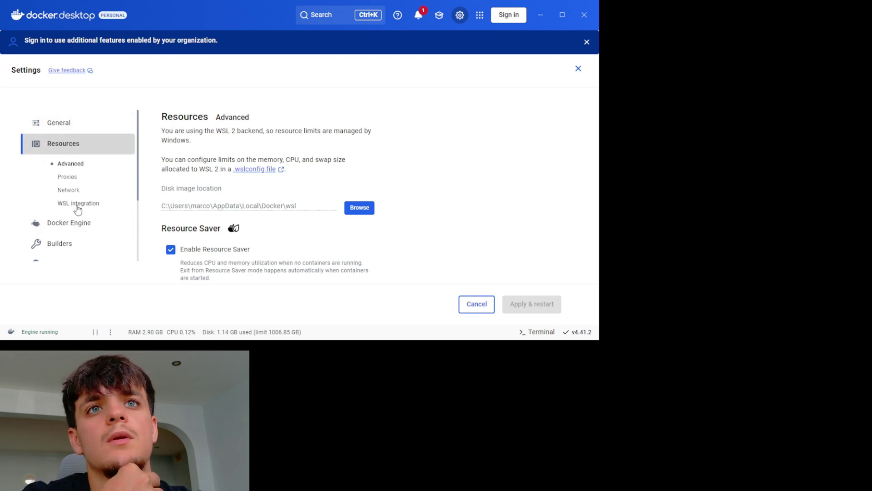
{"action": "left_click", "coordinate": [78, 208]}
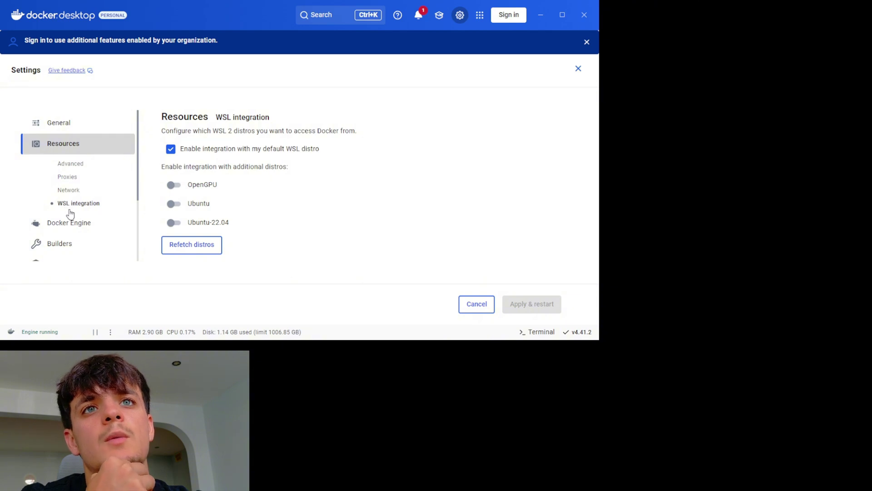
{"action": "left_click", "coordinate": [177, 222]}
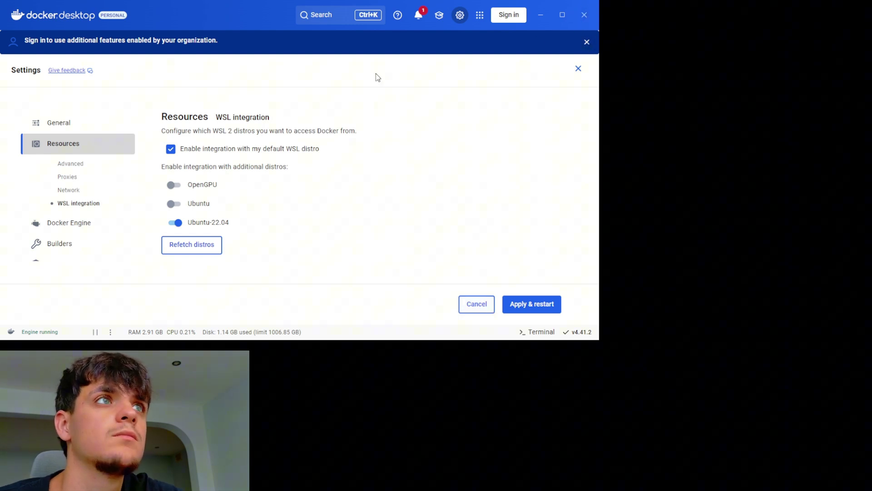
{"action": "left_click", "coordinate": [474, 305]}
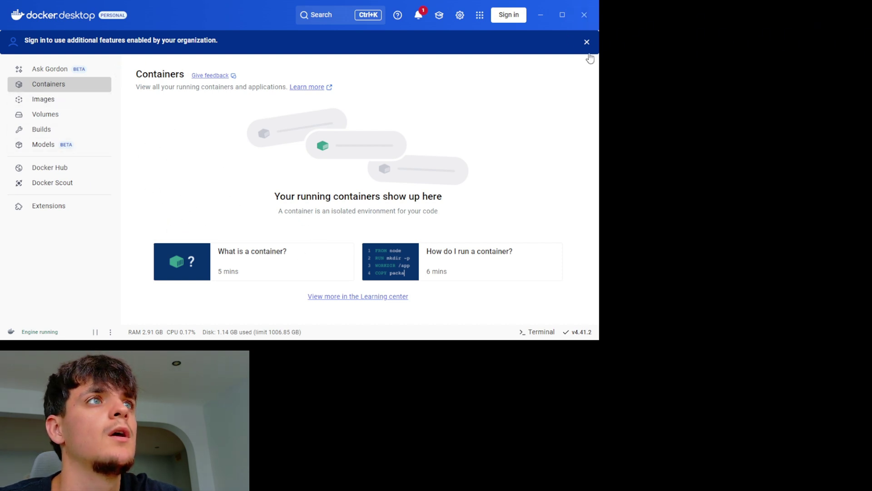
{"action": "left_click", "coordinate": [584, 15]}
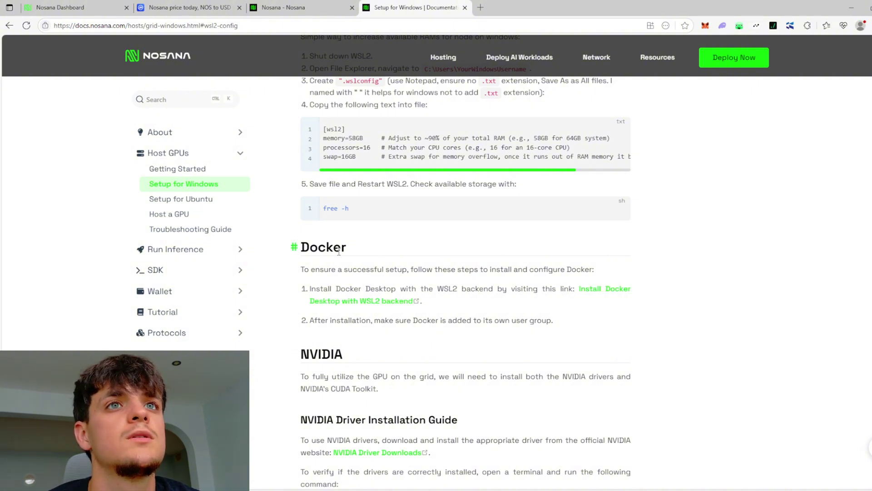
- Scroll past Docker to the NVIDIA Driver Installation Guide and its sample nvidia-smi output
{"action": "scroll", "coordinate": [390, 290], "scroll_direction": "down", "scroll_amount": 2}
{"action": "scroll", "coordinate": [561, 245], "scroll_direction": "down", "scroll_amount": 1}
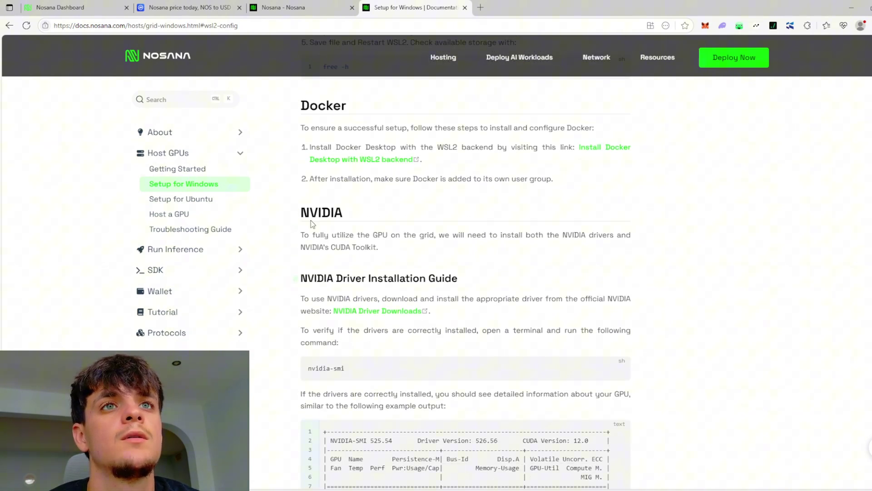
{"action": "scroll", "coordinate": [383, 247], "scroll_direction": "down", "scroll_amount": 1}
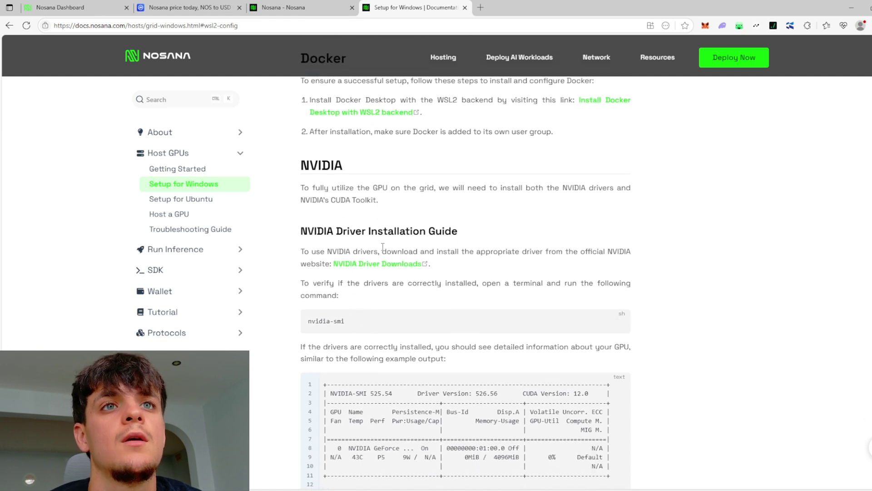
{"action": "scroll", "coordinate": [363, 340], "scroll_direction": "down", "scroll_amount": 1}
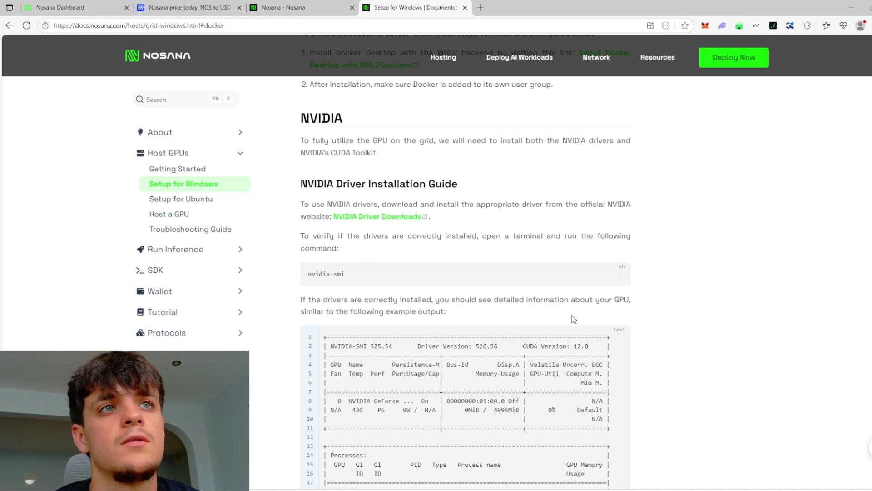
{"action": "scroll", "coordinate": [410, 257], "scroll_direction": "down", "scroll_amount": 2}
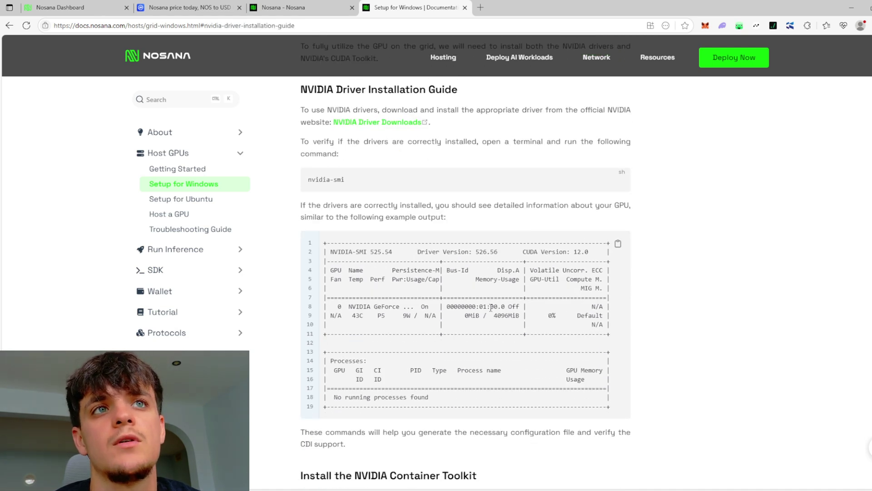
{"action": "scroll", "coordinate": [523, 364], "scroll_direction": "down", "scroll_amount": 1}
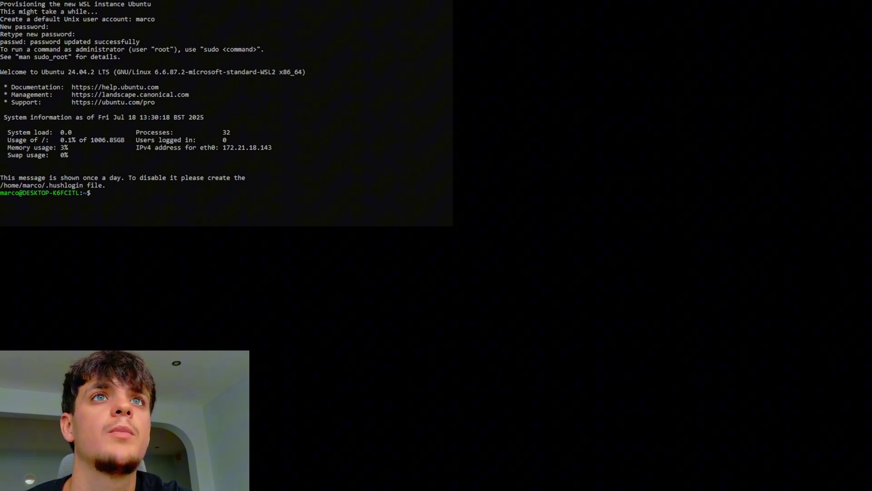
- Run nvidia-smi to confirm the RTX 3090, then paste the NVIDIA Container Toolkit repository command
{"action": "type", "text": "nvidia-smi"}
{"action": "key", "text": "Return"}
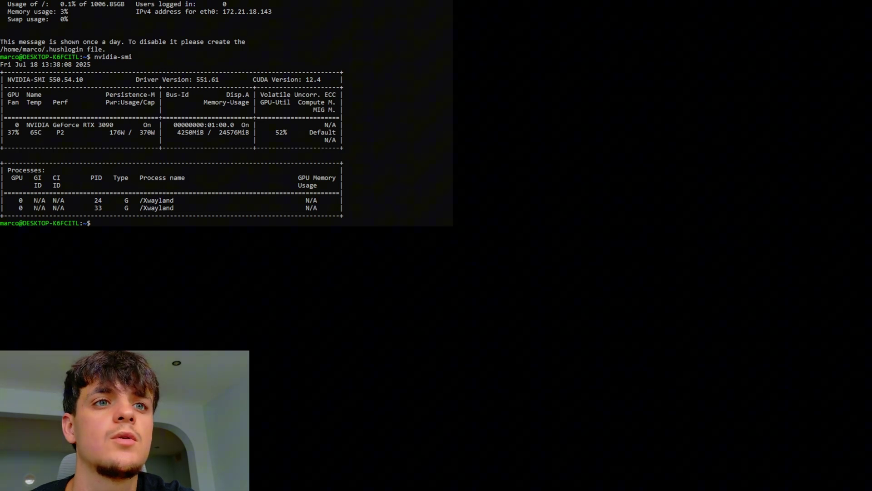
{"action": "right_click", "coordinate": [221, 163]}
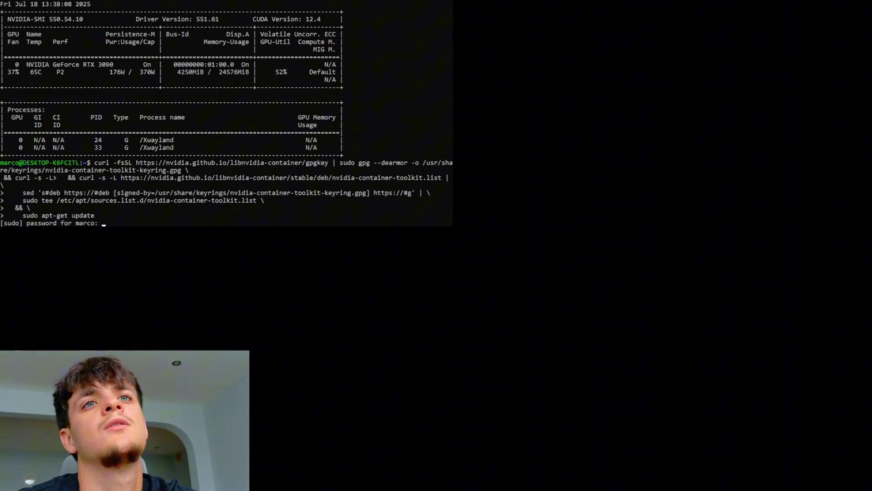
- Enter the sudo password, rerun the toolkit command overwriting the keyring, then paste the Podman repository commands
{"action": "key", "text": "Return"}
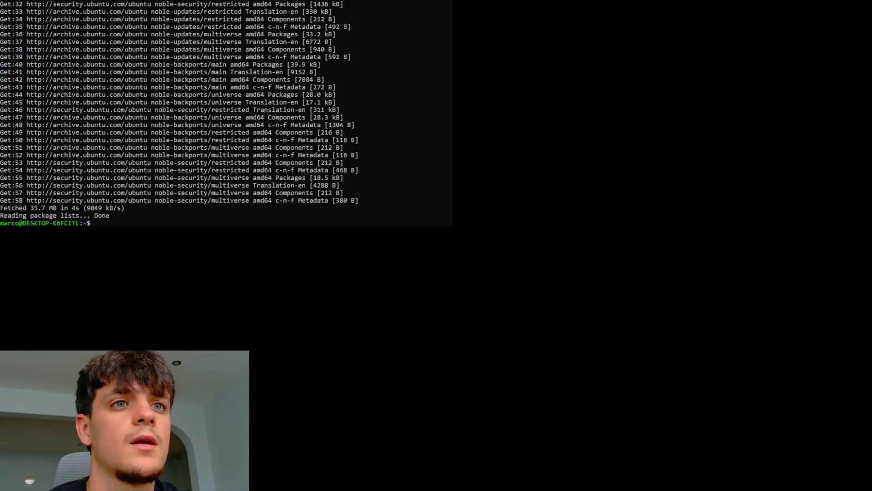
{"action": "right_click", "coordinate": [156, 210]}
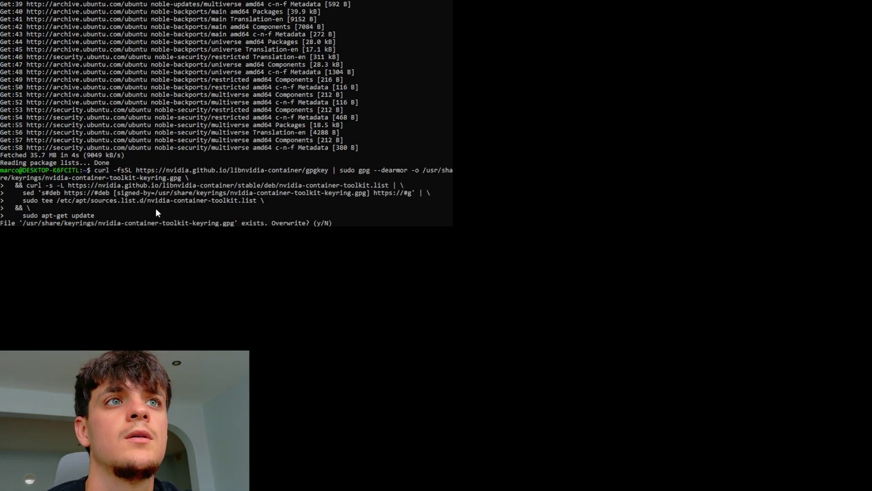
{"action": "type", "text": "y"}
{"action": "key", "text": "Return"}
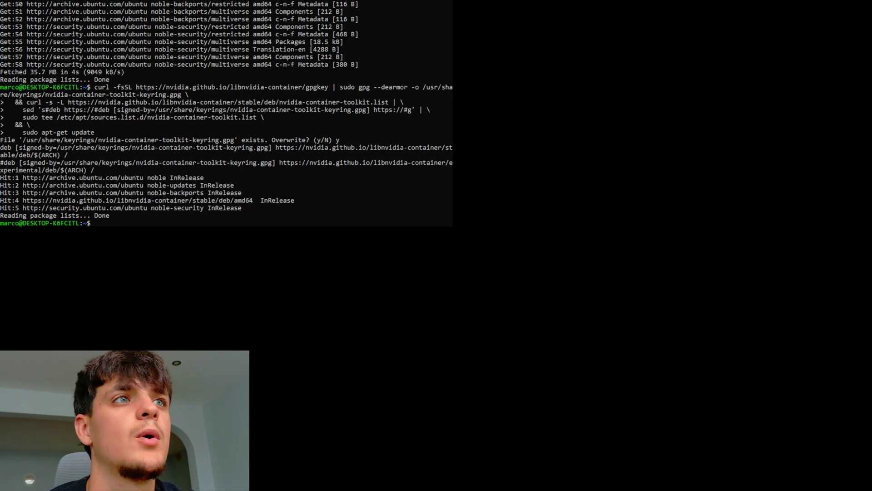
{"action": "right_click", "coordinate": [152, 209]}
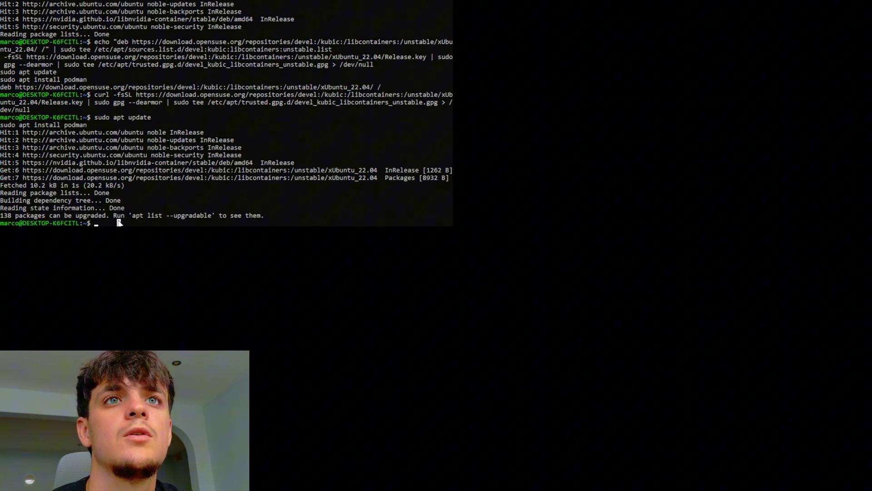
- Run podman --version and the GPU check, then copy and run the suggested sudo apt install podman
{"action": "right_click", "coordinate": [86, 214]}
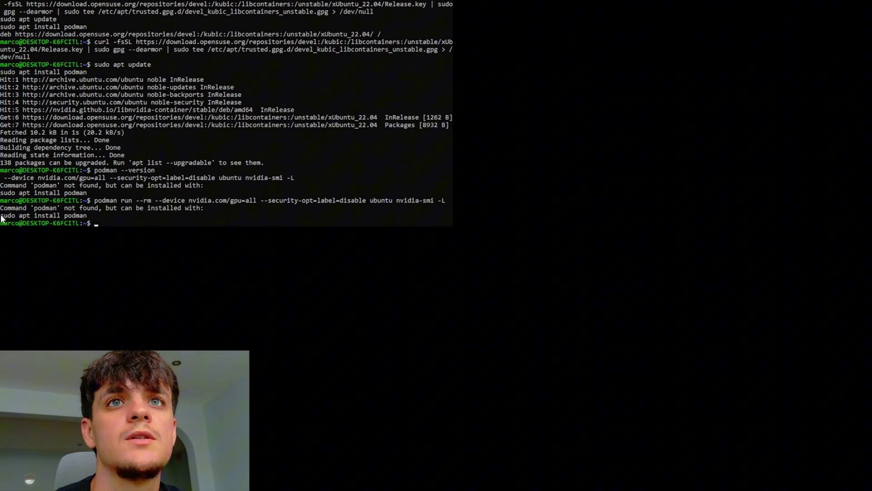
{"action": "left_click_drag", "start_coordinate": [1, 216], "coordinate": [89, 217]}
{"action": "key", "text": "Return"}
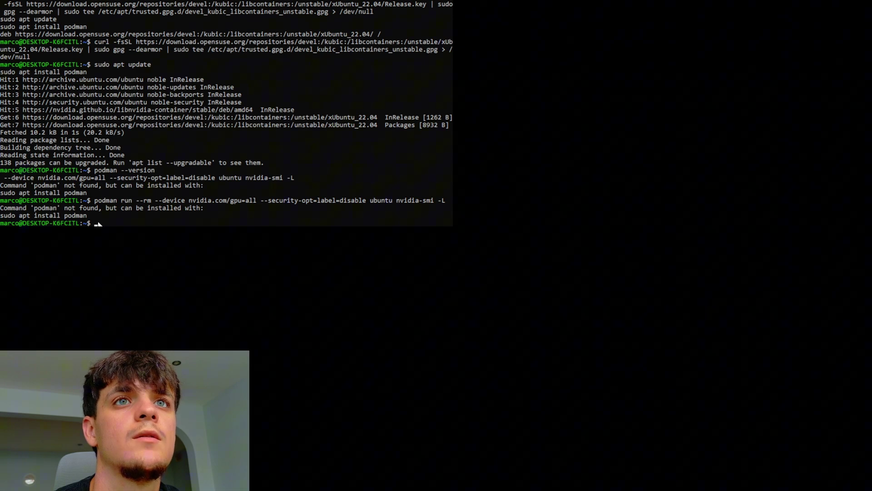
{"action": "left_click_drag", "start_coordinate": [2, 216], "coordinate": [87, 217]}
{"action": "key", "text": "ctrl+c"}
{"action": "right_click", "coordinate": [88, 217]}
{"action": "right_click", "coordinate": [93, 216]}
{"action": "key", "text": "Return"}
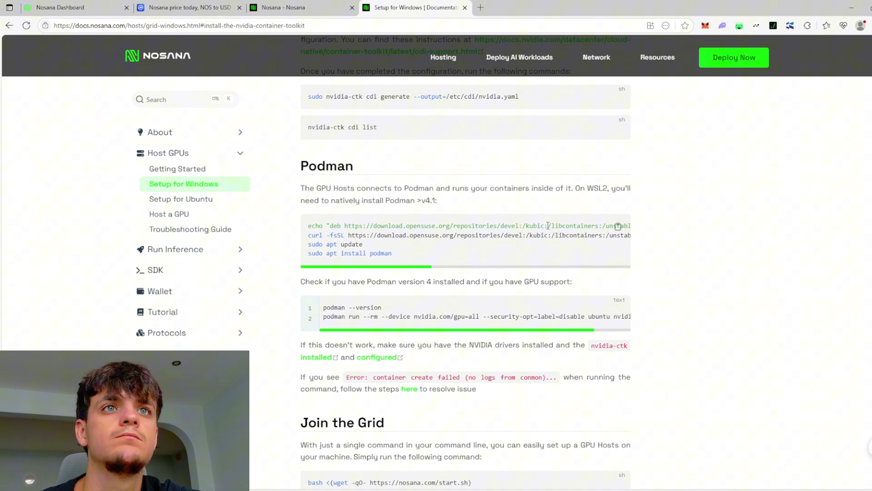
- Scroll through Join the Grid past the start.sh command to the sample output and registration steps
{"action": "scroll", "coordinate": [345, 204], "scroll_direction": "down", "scroll_amount": 2}
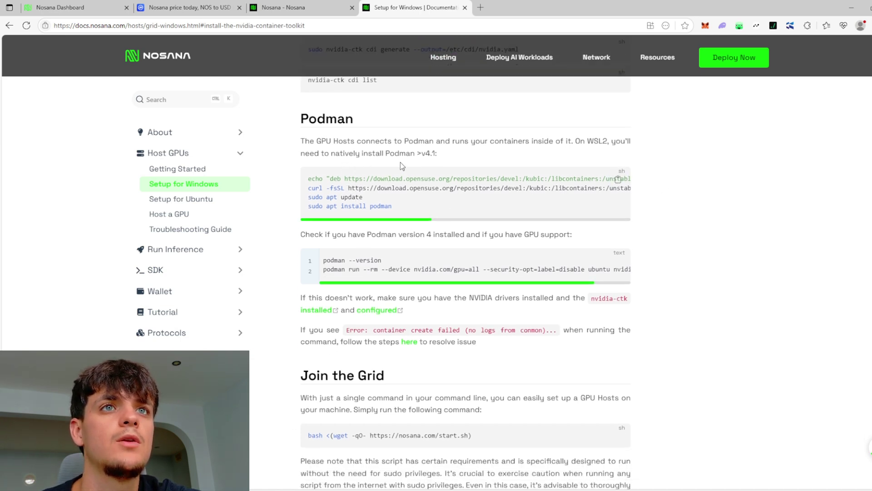
{"action": "scroll", "coordinate": [402, 257], "scroll_direction": "up", "scroll_amount": 1}
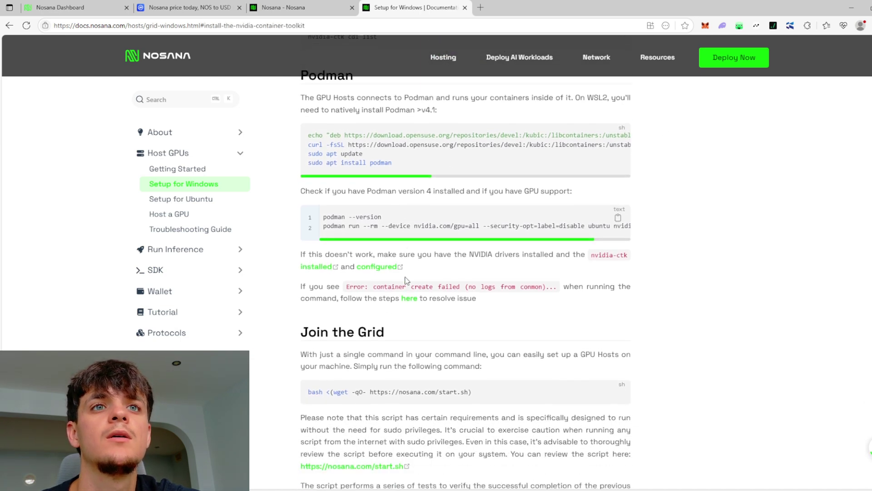
{"action": "scroll", "coordinate": [406, 280], "scroll_direction": "down", "scroll_amount": 1}
{"action": "left_click_drag", "start_coordinate": [308, 341], "coordinate": [522, 339]}
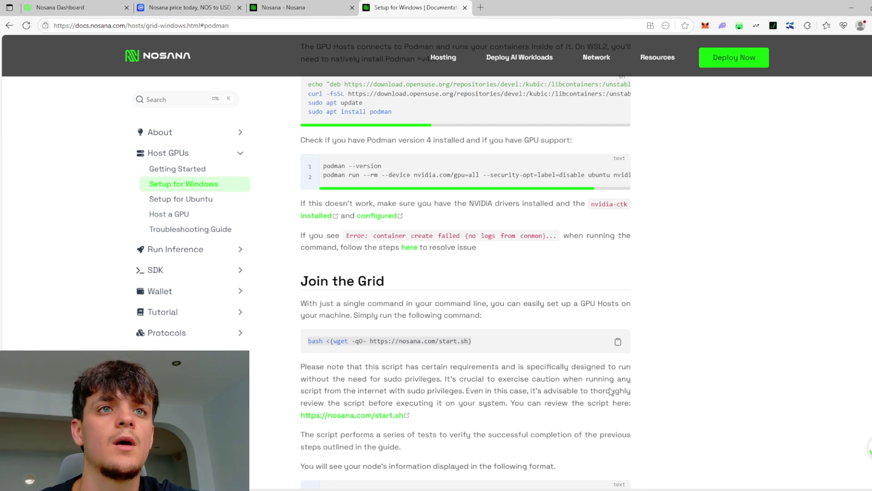
{"action": "left_click", "coordinate": [666, 412]}
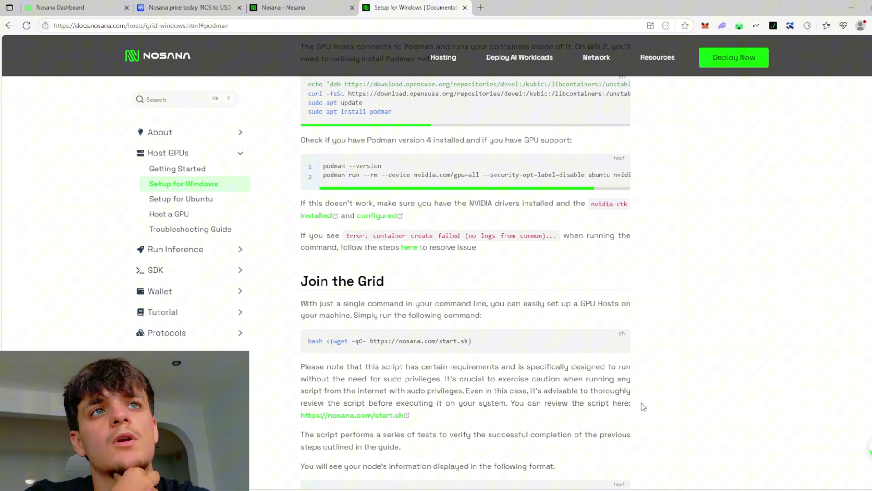
{"action": "scroll", "coordinate": [643, 407], "scroll_direction": "down", "scroll_amount": 5}
{"action": "scroll", "coordinate": [574, 375], "scroll_direction": "down", "scroll_amount": 1}
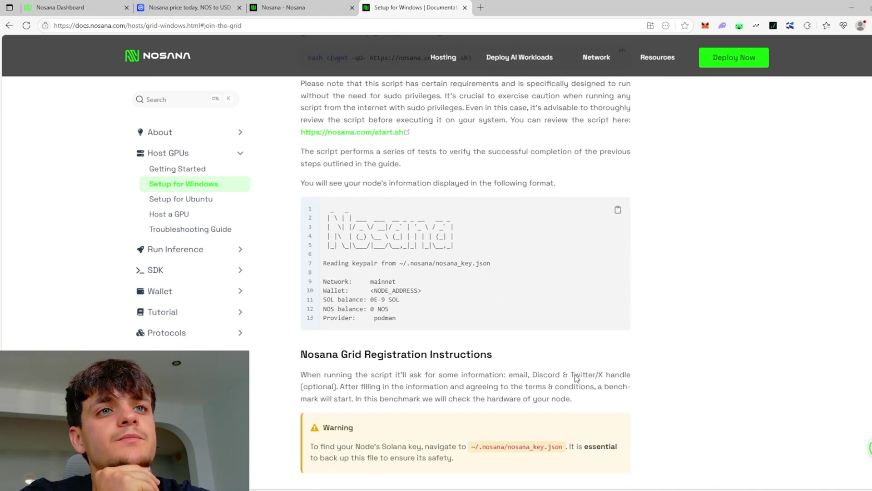
{"action": "scroll", "coordinate": [525, 332], "scroll_direction": "up", "scroll_amount": 2}
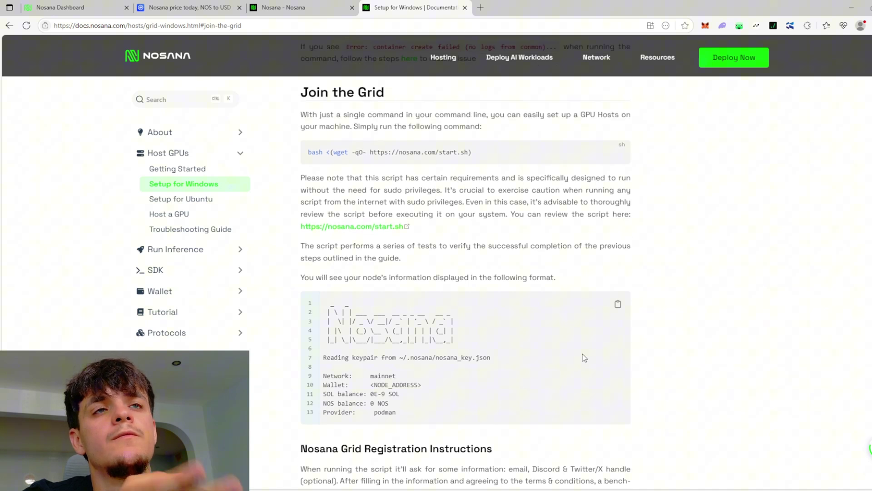
{"action": "scroll", "coordinate": [583, 357], "scroll_direction": "down", "scroll_amount": 4}
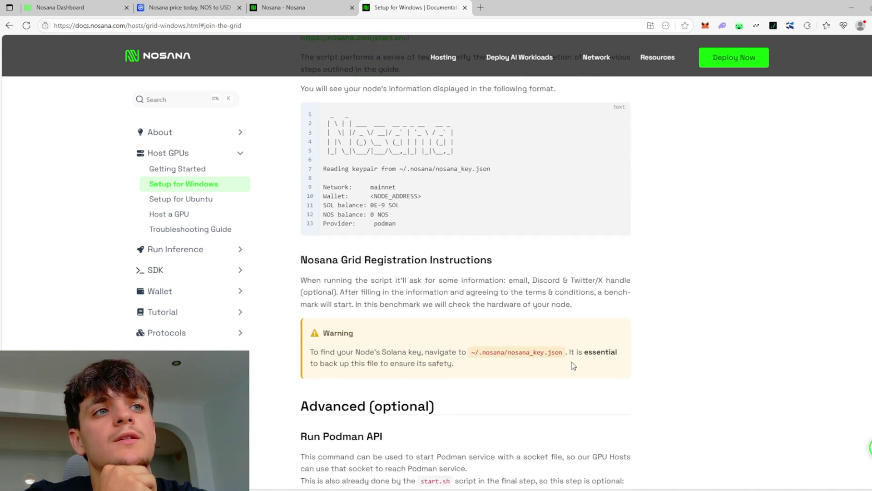
{"action": "scroll", "coordinate": [452, 292], "scroll_direction": "up", "scroll_amount": 1}
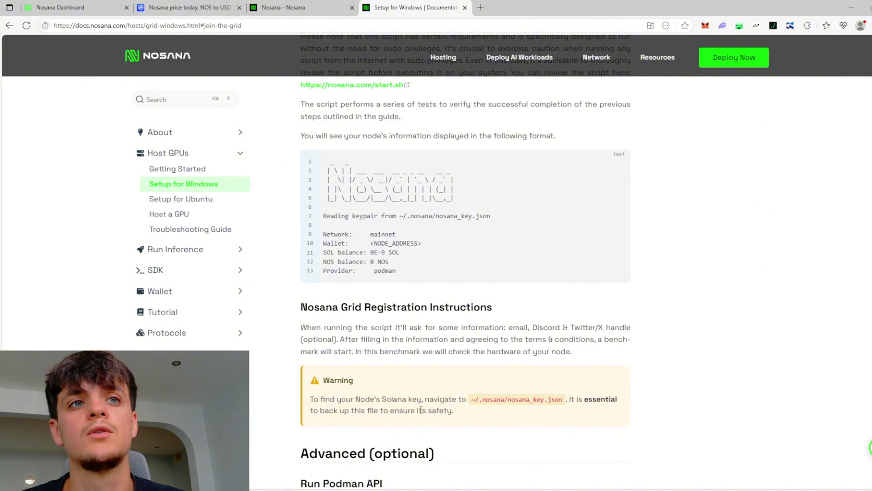
- Highlight the warning to back up the Solana key file nosana_key.json
{"action": "left_click_drag", "start_coordinate": [471, 400], "coordinate": [614, 413]}
{"action": "left_click", "coordinate": [575, 427]}
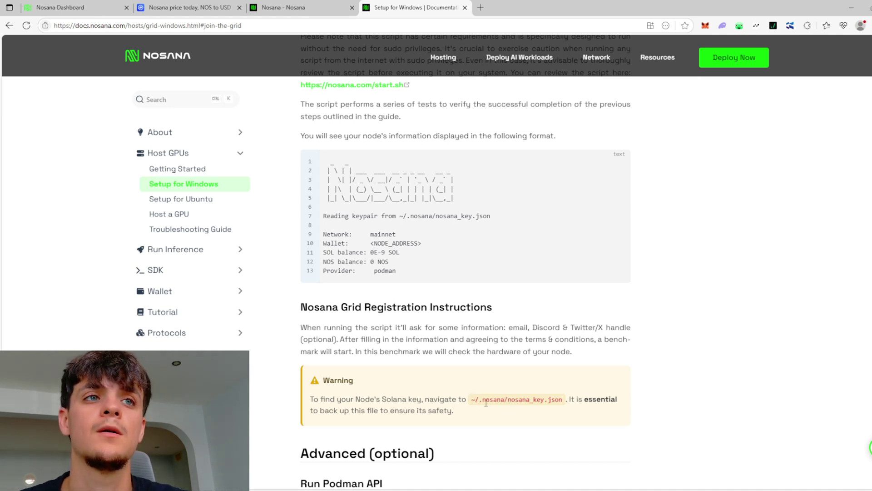
{"action": "left_click_drag", "start_coordinate": [471, 399], "coordinate": [550, 419]}
{"action": "left_click", "coordinate": [550, 419]}
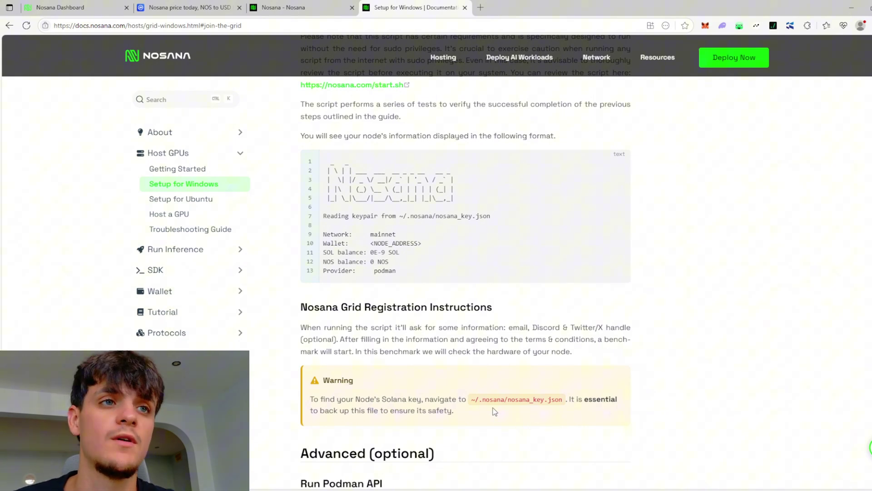
{"action": "left_click_drag", "start_coordinate": [471, 399], "coordinate": [527, 400]}
{"action": "left_click", "coordinate": [547, 412]}
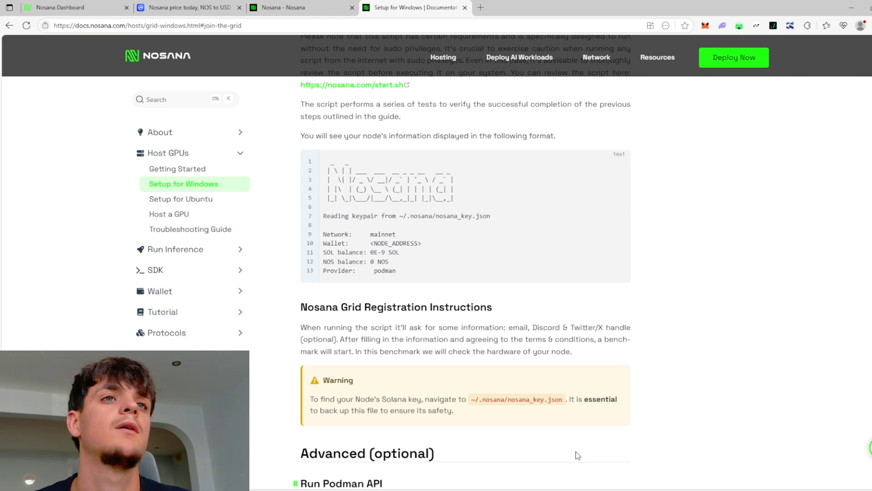
{"action": "scroll", "coordinate": [427, 291], "scroll_direction": "down", "scroll_amount": 5}
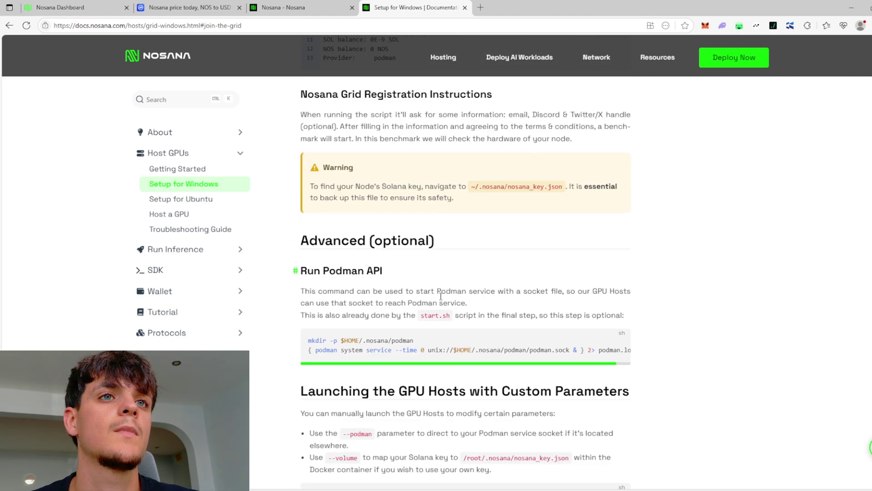
{"action": "scroll", "coordinate": [546, 311], "scroll_direction": "up", "scroll_amount": 10}
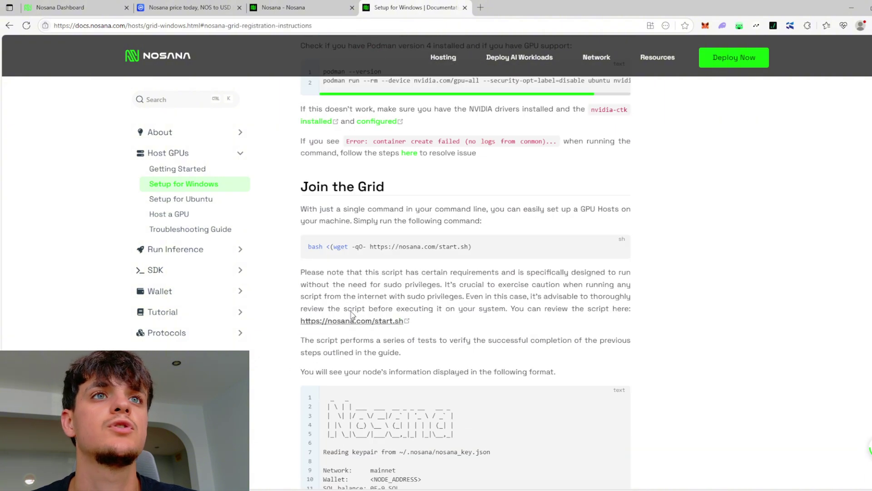
{"action": "left_click_drag", "start_coordinate": [311, 245], "coordinate": [563, 272]}
{"action": "left_click", "coordinate": [618, 247]}
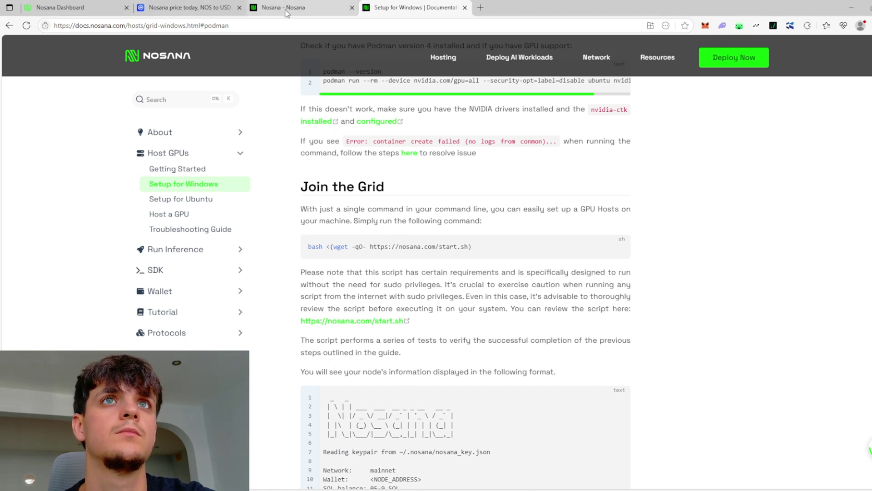
- Open the NVIDIA 5090 market page (86 hosts, $0.679/h) from the Dashboard's GPU list
{"action": "left_click", "coordinate": [82, 12]}
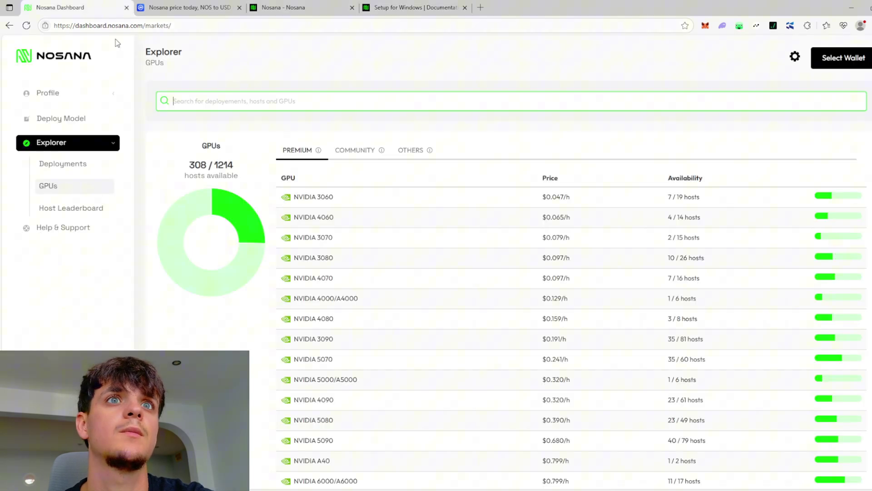
{"action": "left_click", "coordinate": [468, 135]}
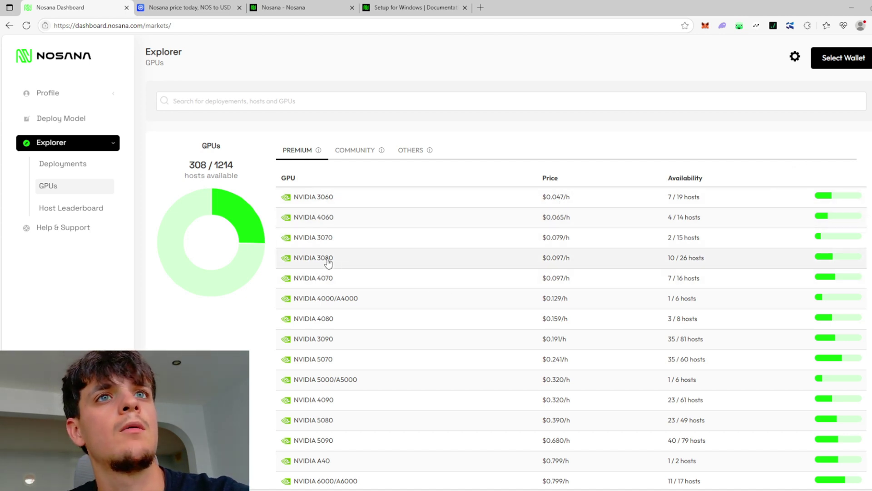
{"action": "scroll", "coordinate": [332, 254], "scroll_direction": "down", "scroll_amount": 2}
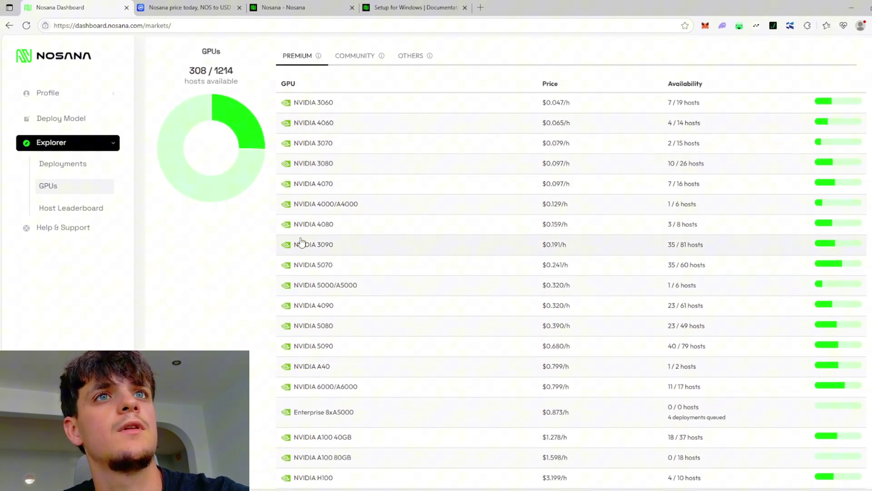
{"action": "scroll", "coordinate": [361, 257], "scroll_direction": "down", "scroll_amount": 1}
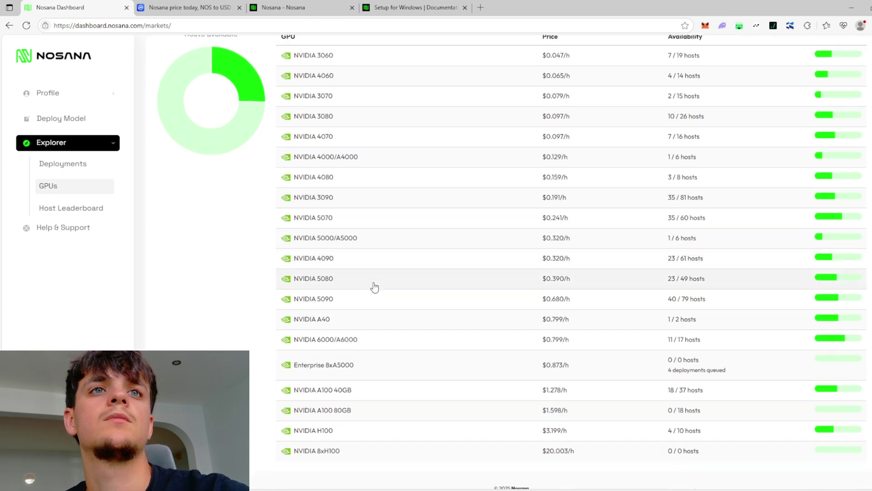
{"action": "left_click_drag", "start_coordinate": [302, 304], "coordinate": [341, 301]}
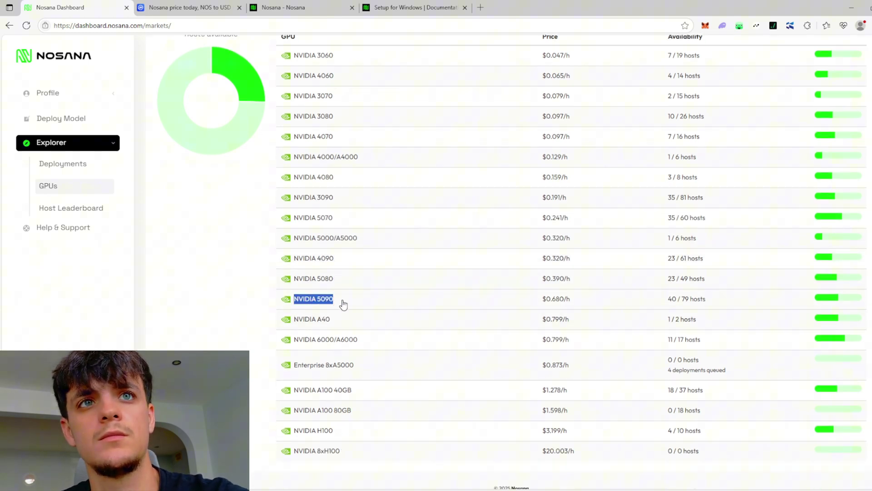
- Review GPU prices from NVIDIA 3060 at $0.047/h to 8xH100 at $19.975/h, briefly checking the NVIDIA 3090
{"action": "left_click", "coordinate": [9, 26]}
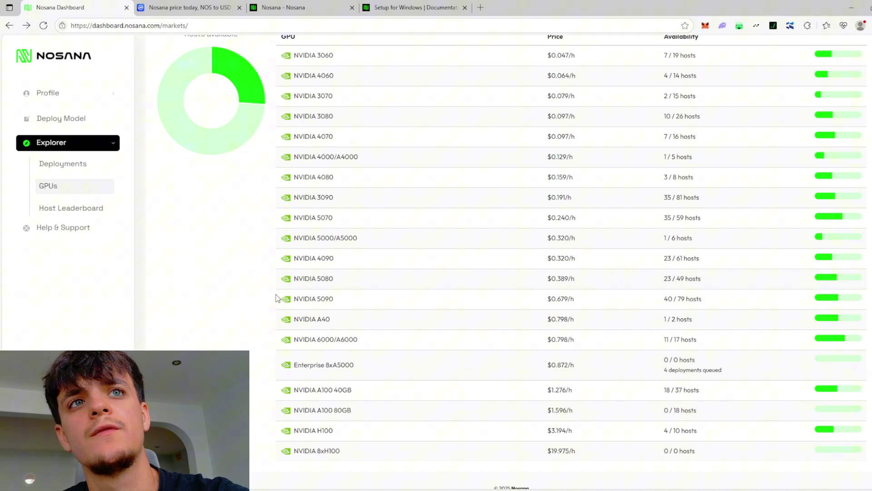
{"action": "left_click_drag", "start_coordinate": [278, 317], "coordinate": [331, 365]}
{"action": "left_click", "coordinate": [331, 365]}
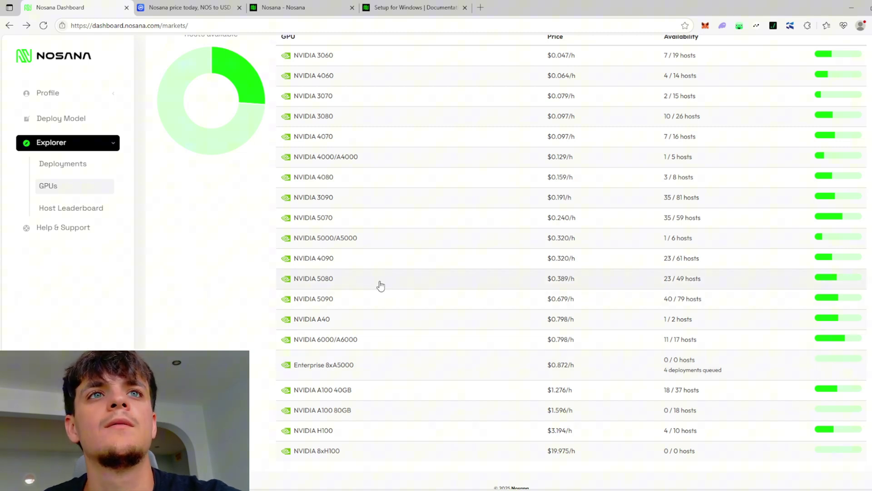
{"action": "left_click_drag", "start_coordinate": [293, 203], "coordinate": [367, 198]}
{"action": "left_click", "coordinate": [9, 25]}
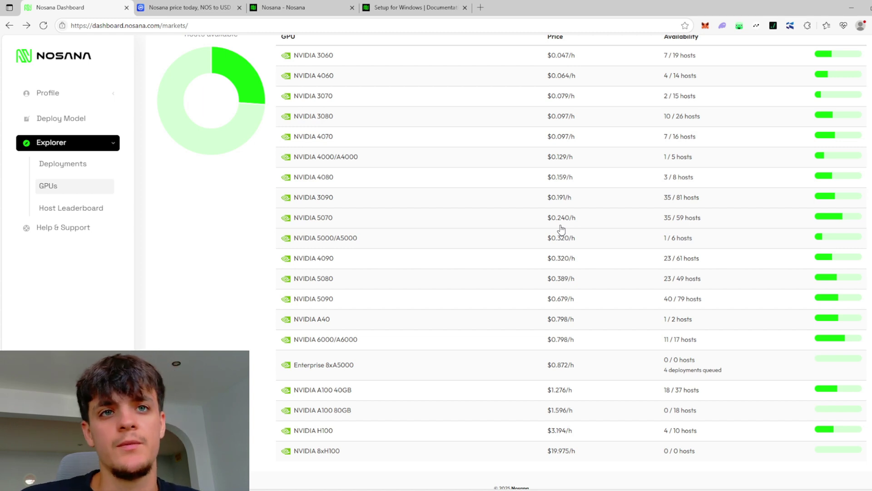
- Return to the 'Setup for Windows | Documentation' tab at the start.sh command
{"action": "left_click", "coordinate": [403, 13]}
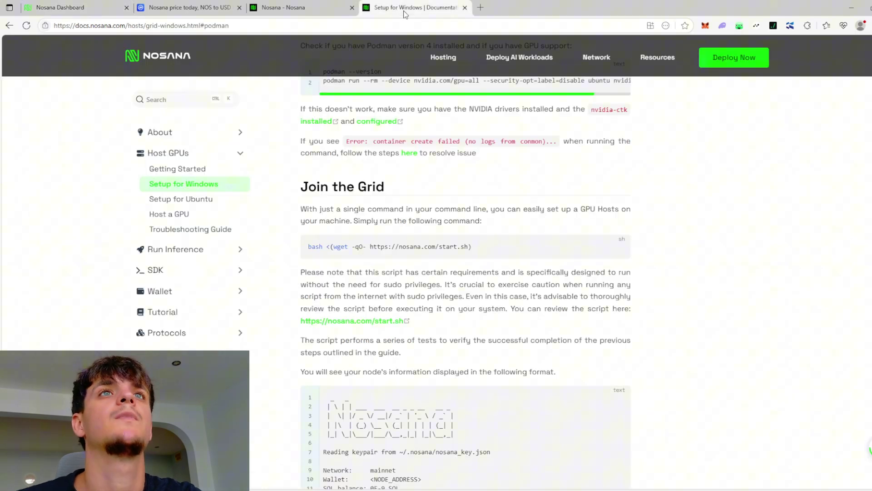
{"action": "left_click", "coordinate": [299, 14]}
{"action": "left_click", "coordinate": [388, 13]}
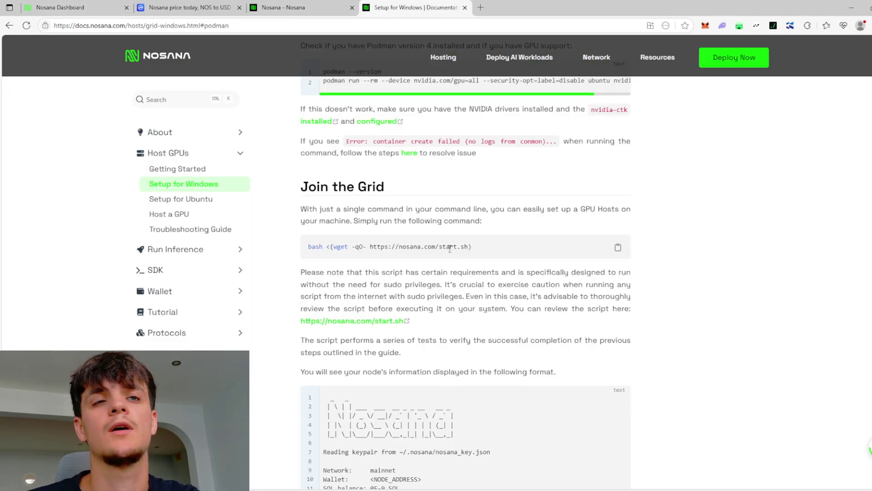